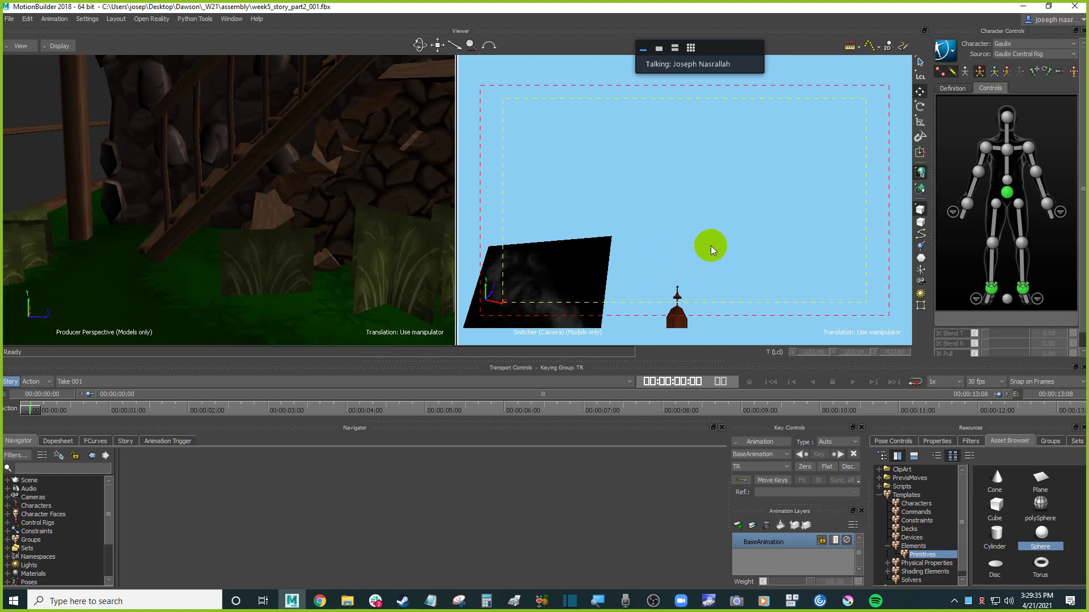
Step: Play the take from the start to review the story animation, stopping at 00:00:10:29
key("space")
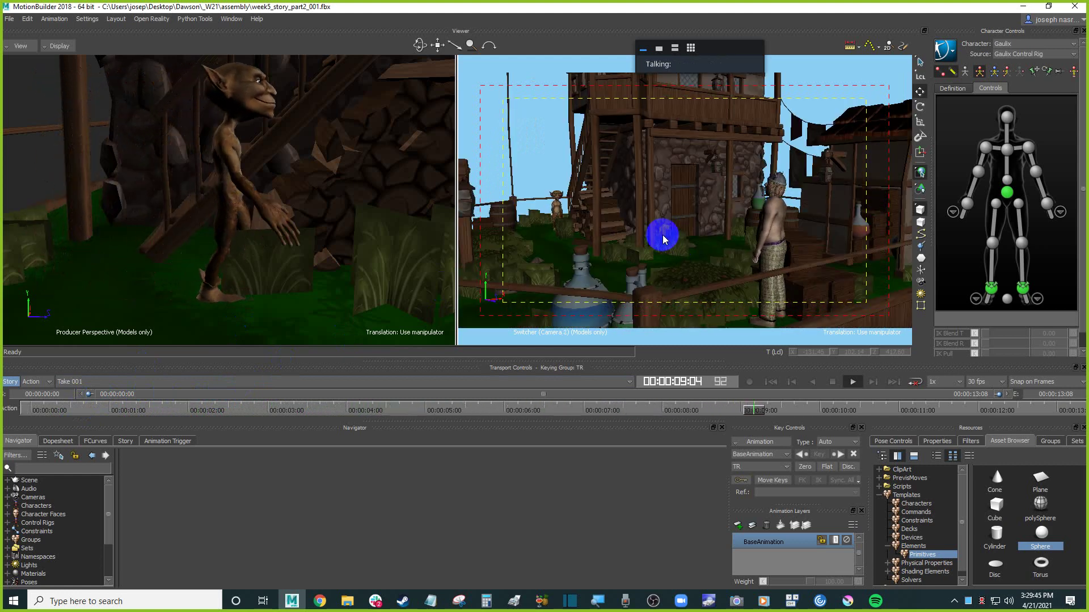
key("space")
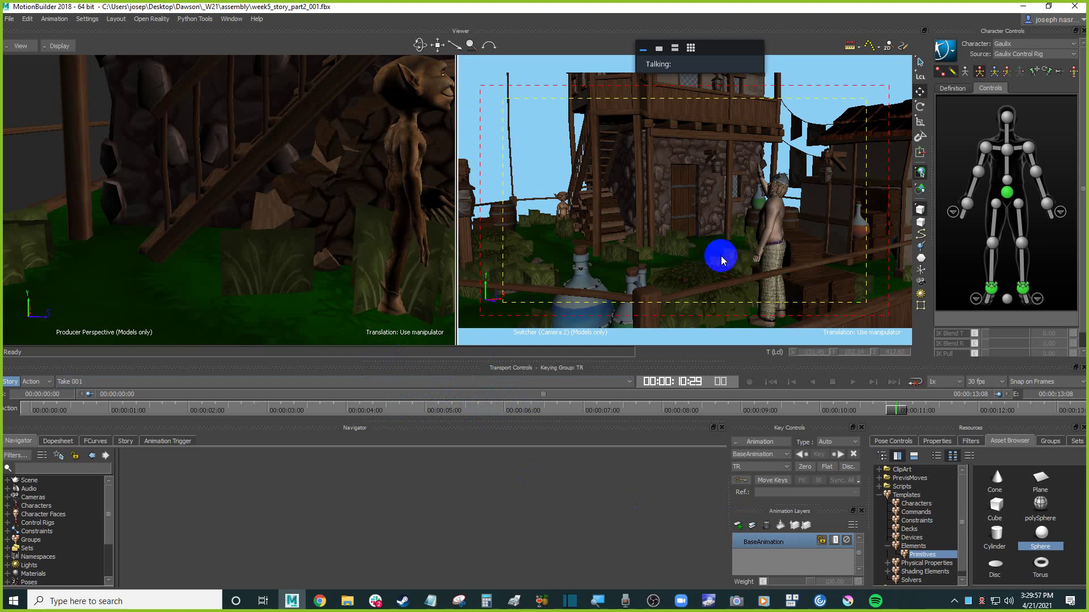
left_click(546, 215)
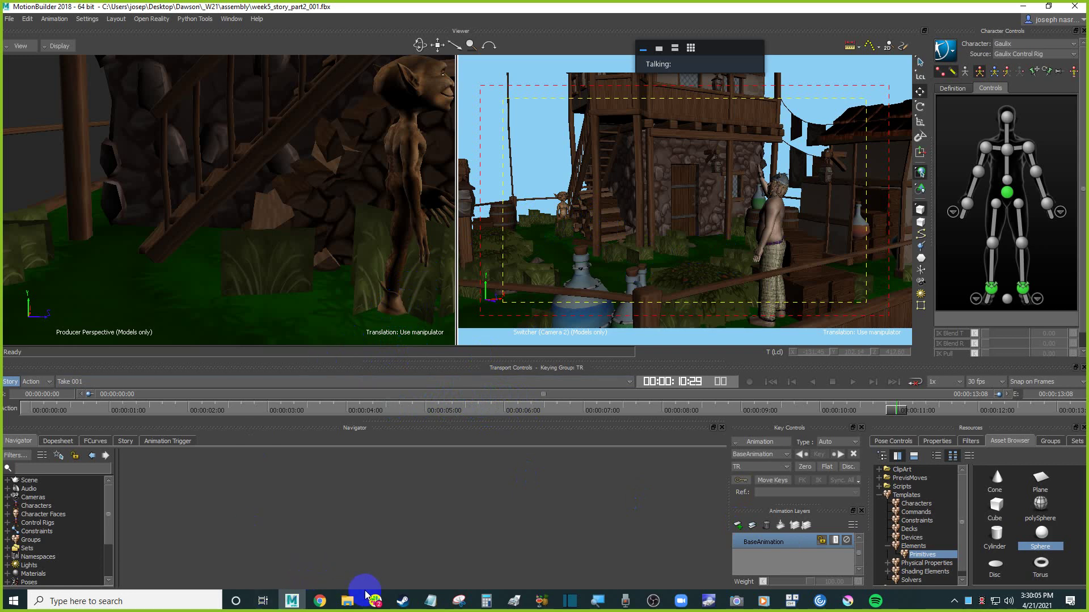
Step: Switch to Chrome, read the Week 14 - Final Previz with polish grading criteria on Moodle, and return to MotionBuilder
mouse_move(324, 604)
left_click(319, 553)
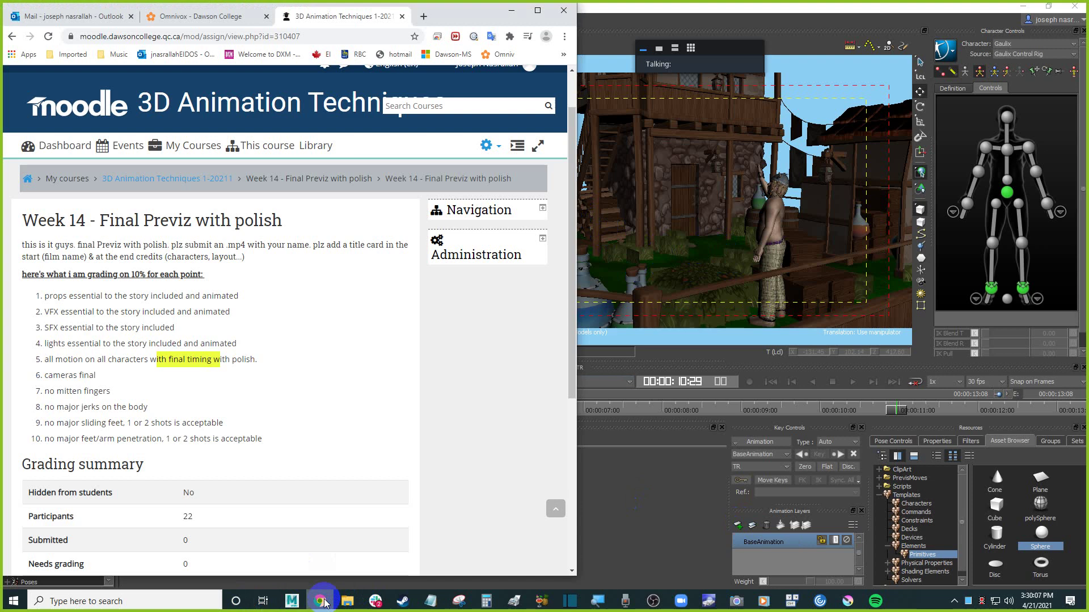
double_click(95, 391)
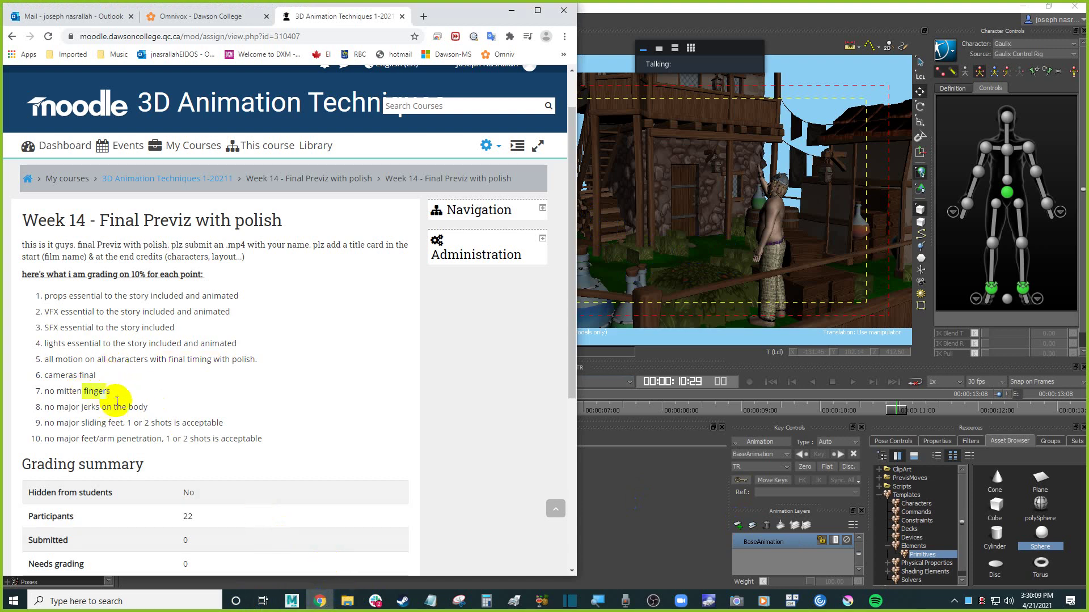
left_click_drag(113, 407, 165, 423)
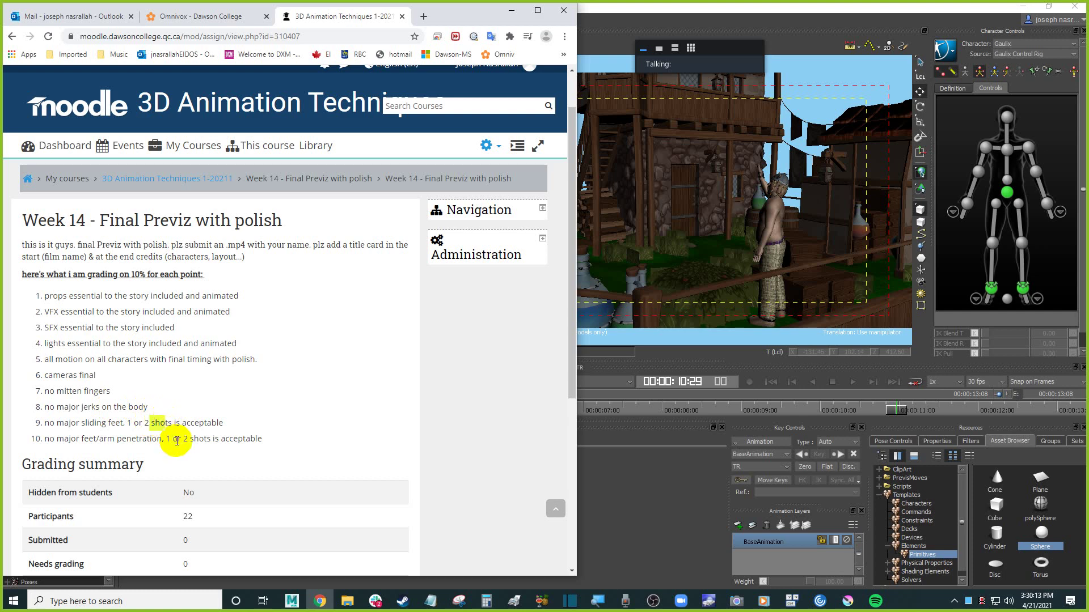
left_click_drag(136, 440, 177, 440)
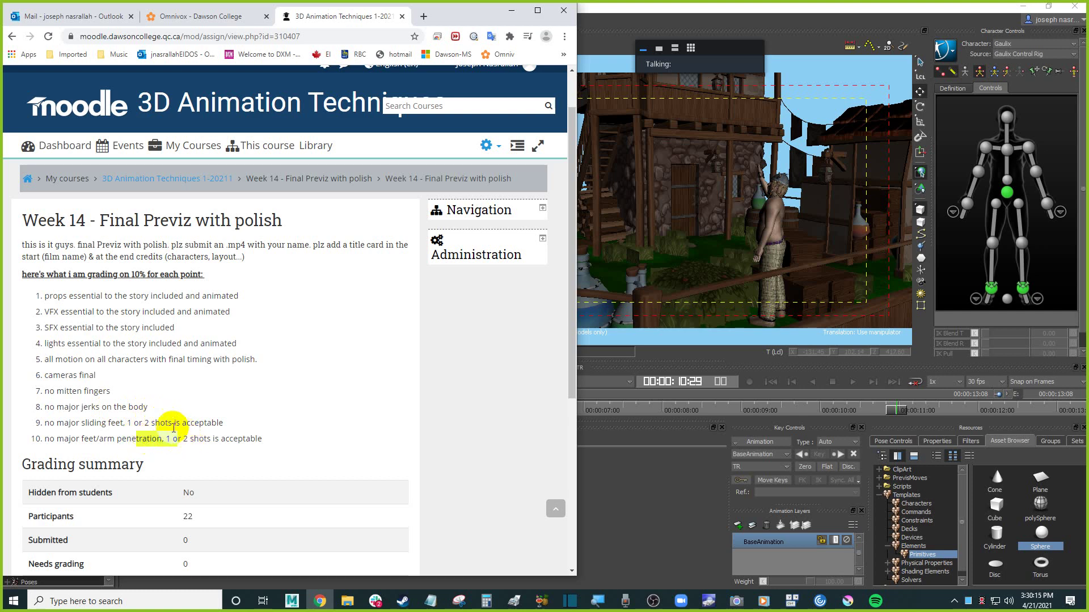
left_click(648, 29)
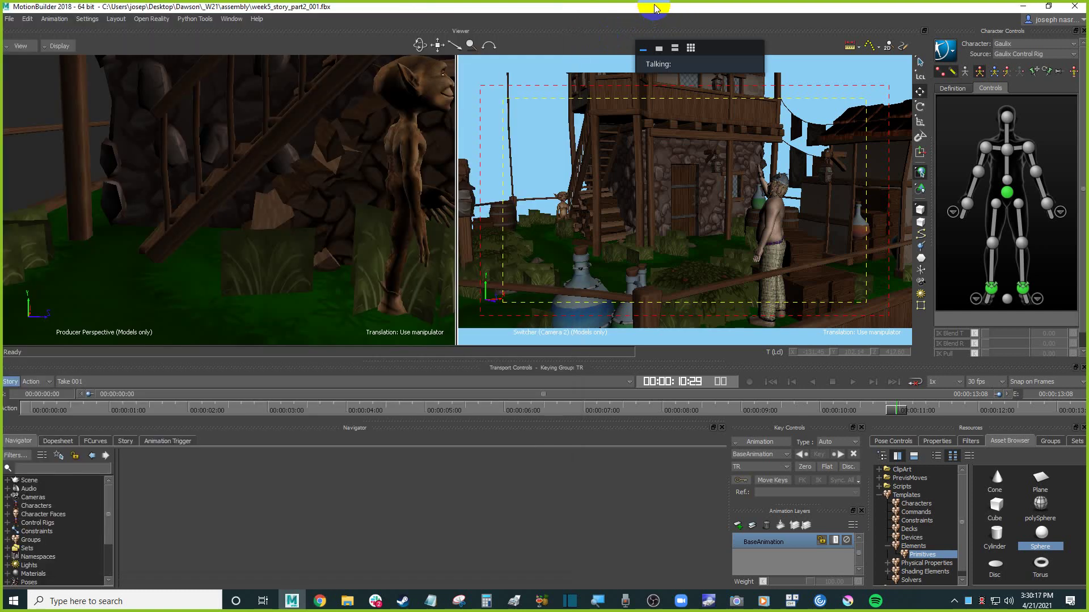
Step: Switch Story mode off and back on to compare the characters with and without their story clips
left_click(12, 383)
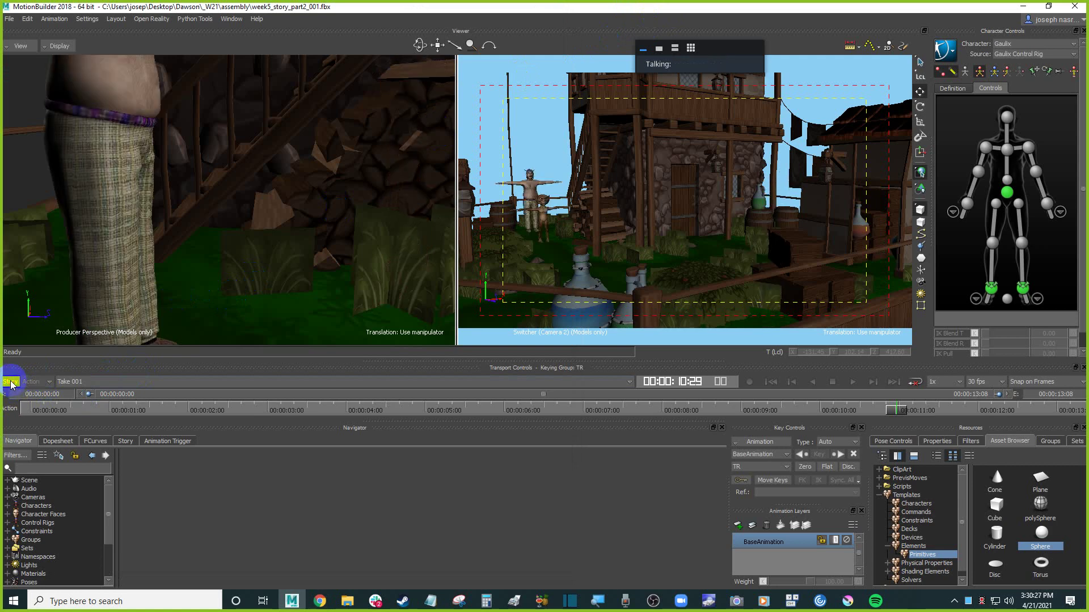
left_click(11, 384)
left_click(669, 170)
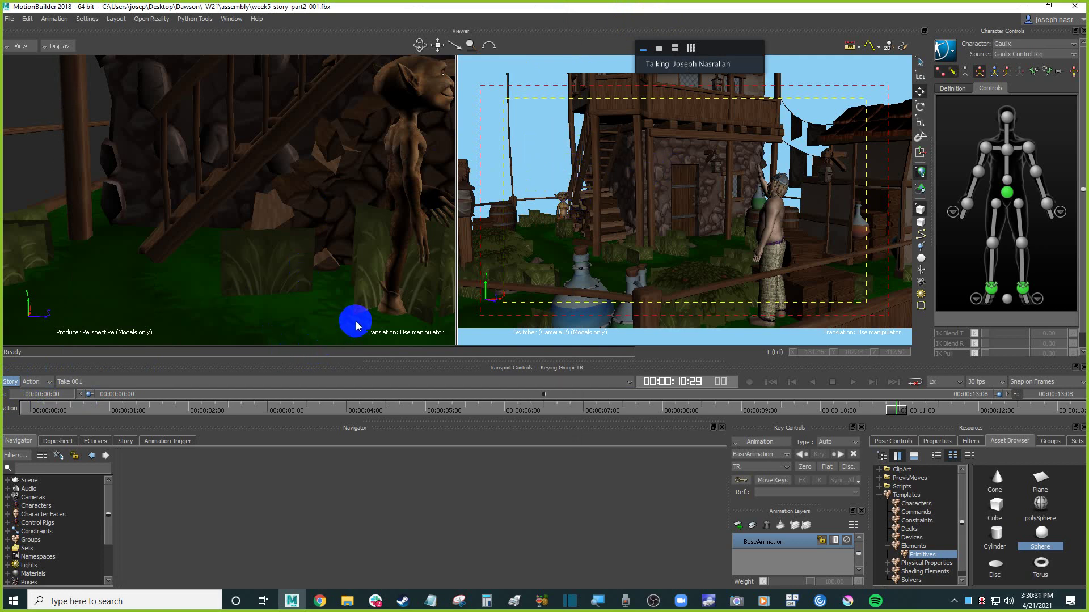
Step: Open the Story editor and frame the clips on the Gaulix and Gremlin character tracks
left_click(126, 442)
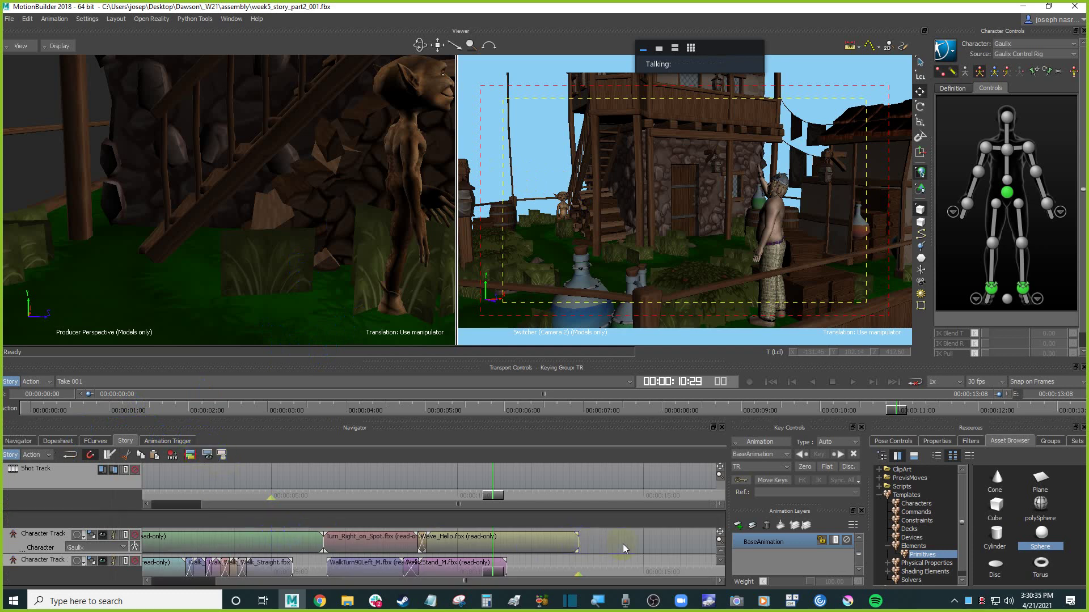
key("a")
left_click(120, 509)
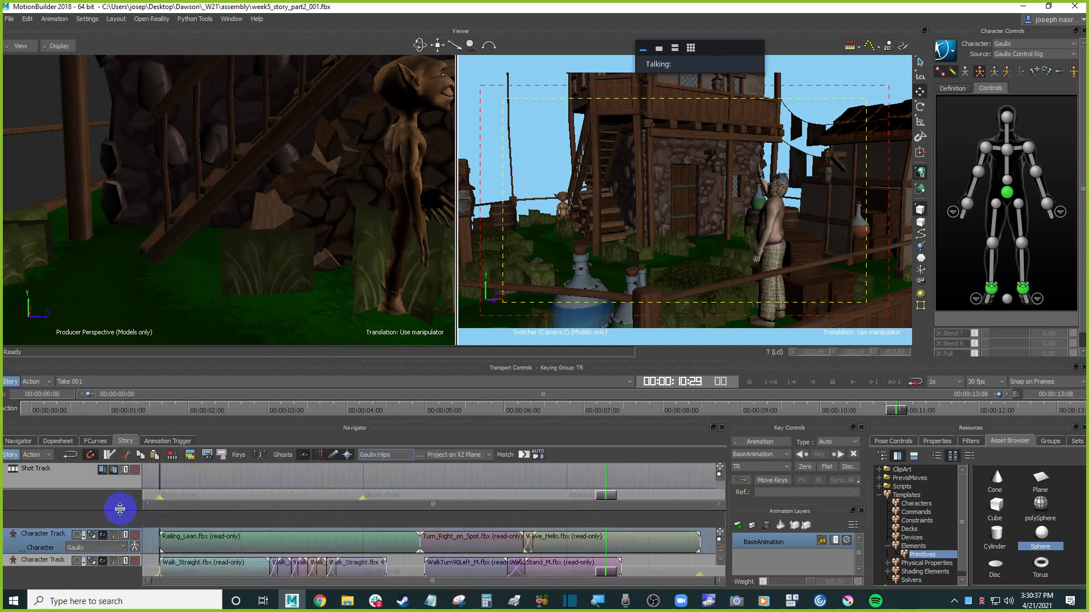
scroll(120, 509, "down", 2)
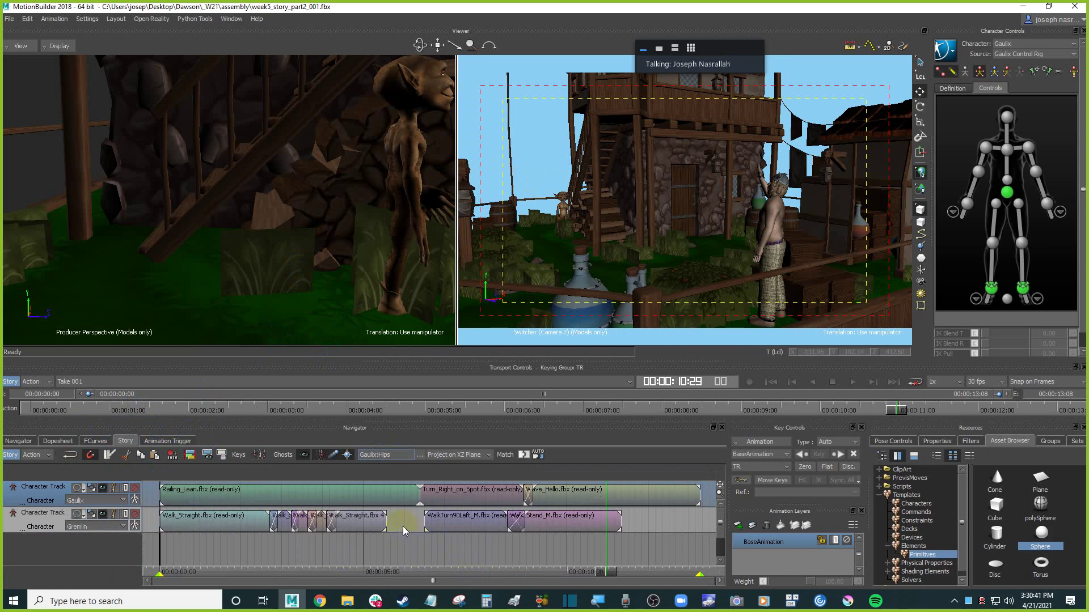
Step: With Gaulix as the current character in Full Body mode, select the head effector and plot all selected properties at 30 FPS
left_click(968, 203)
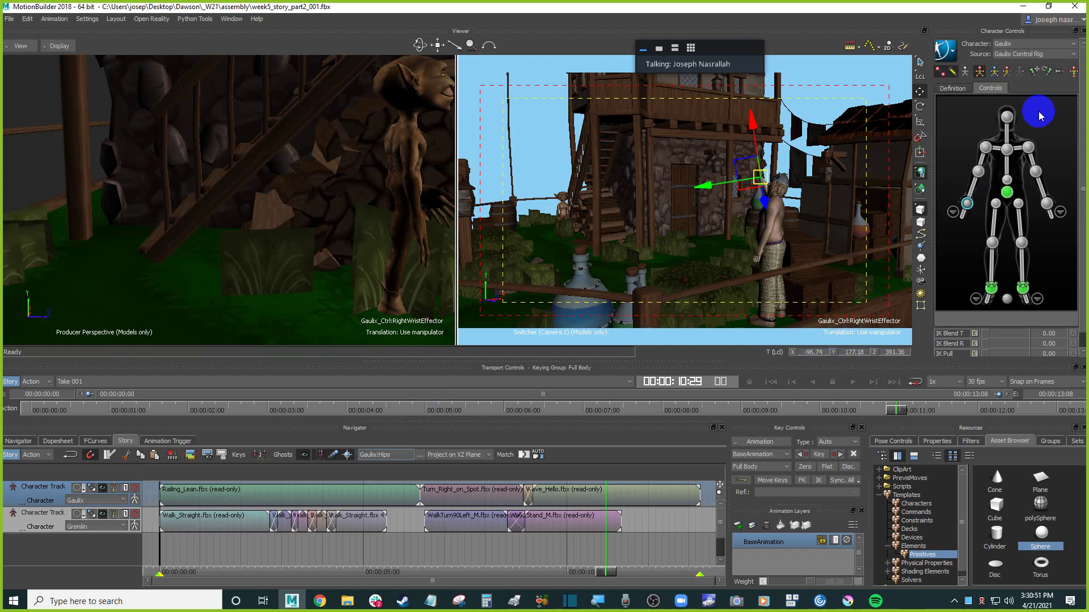
left_click(993, 72)
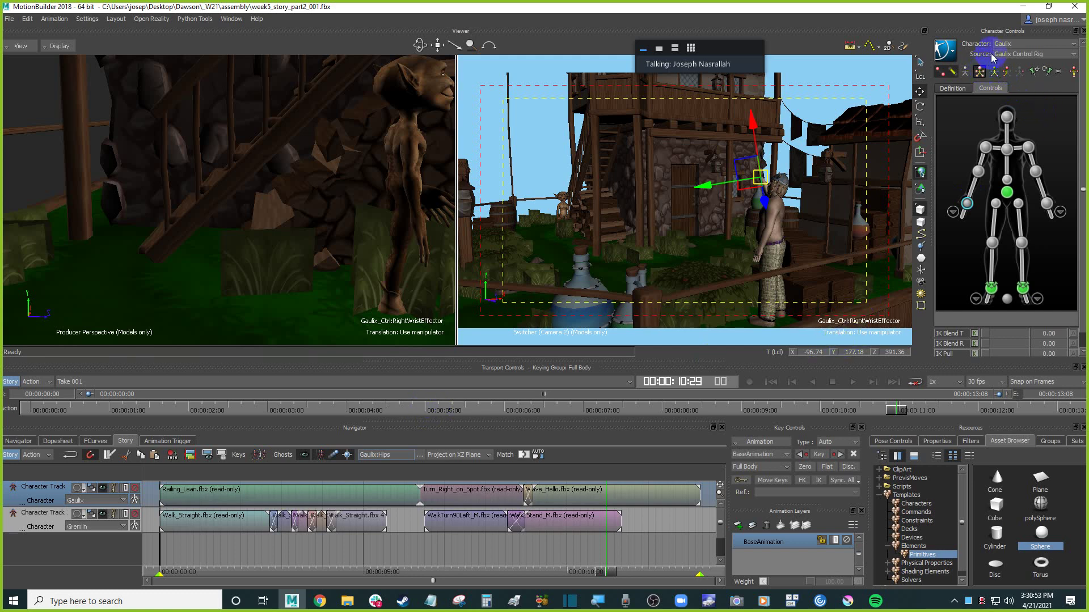
left_click(1010, 44)
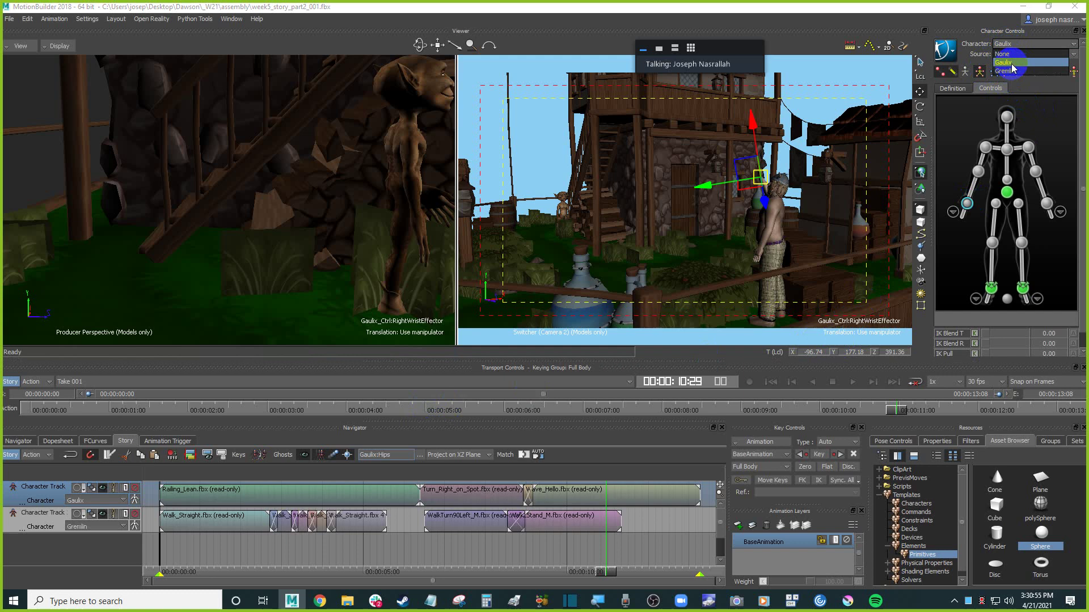
left_click(1004, 63)
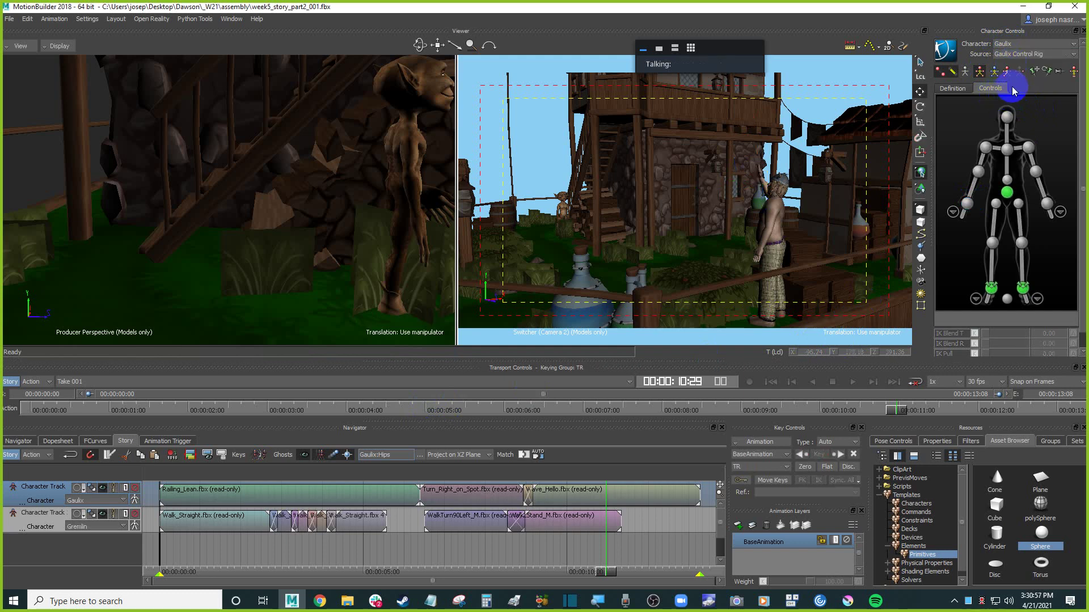
left_click(981, 71)
left_click(1009, 119)
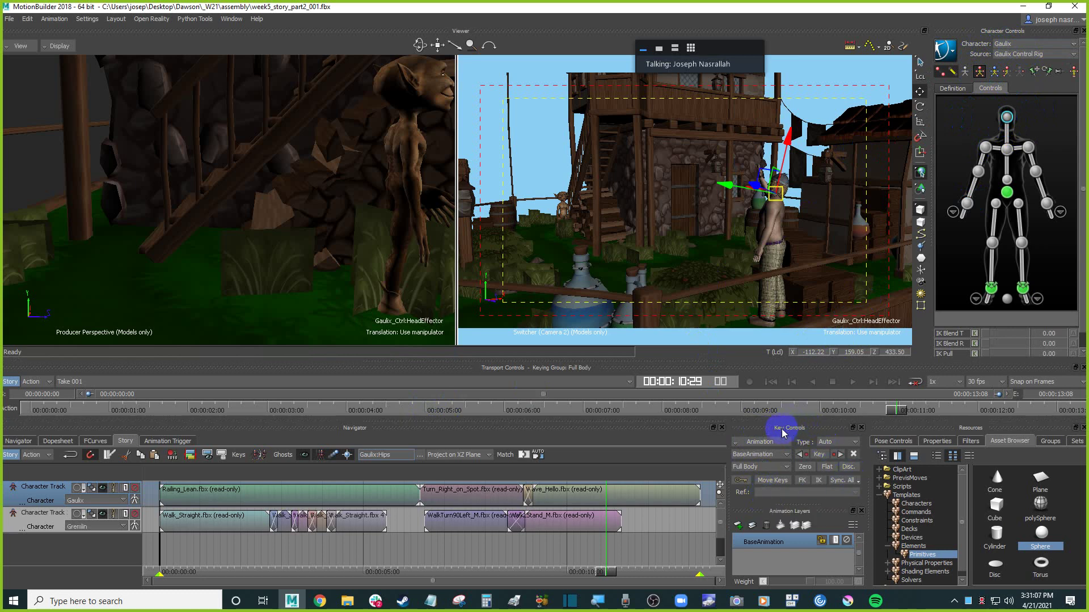
left_click(754, 442)
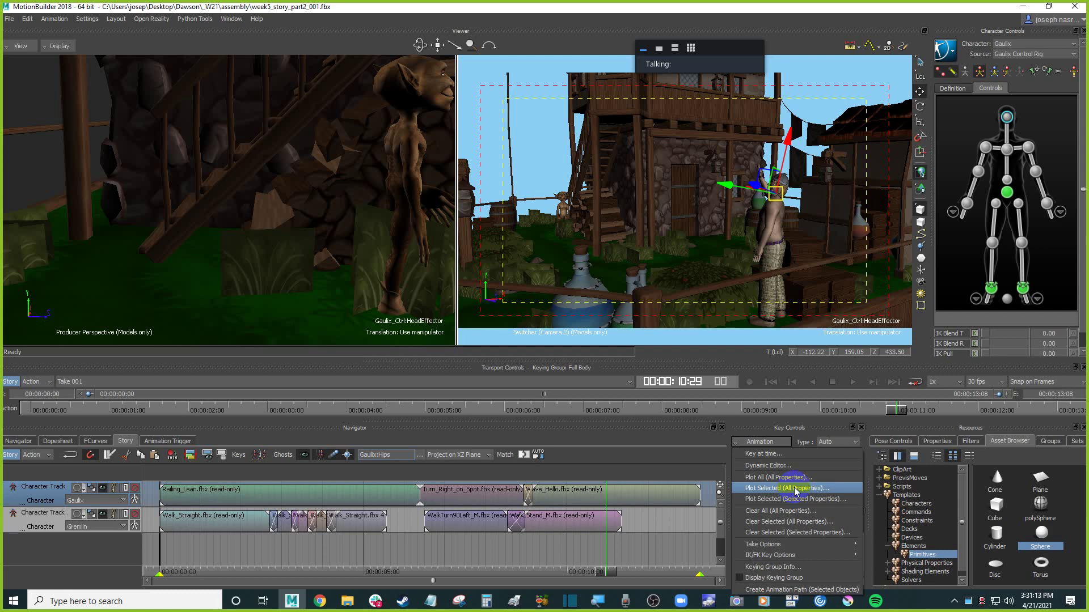
left_click(795, 490)
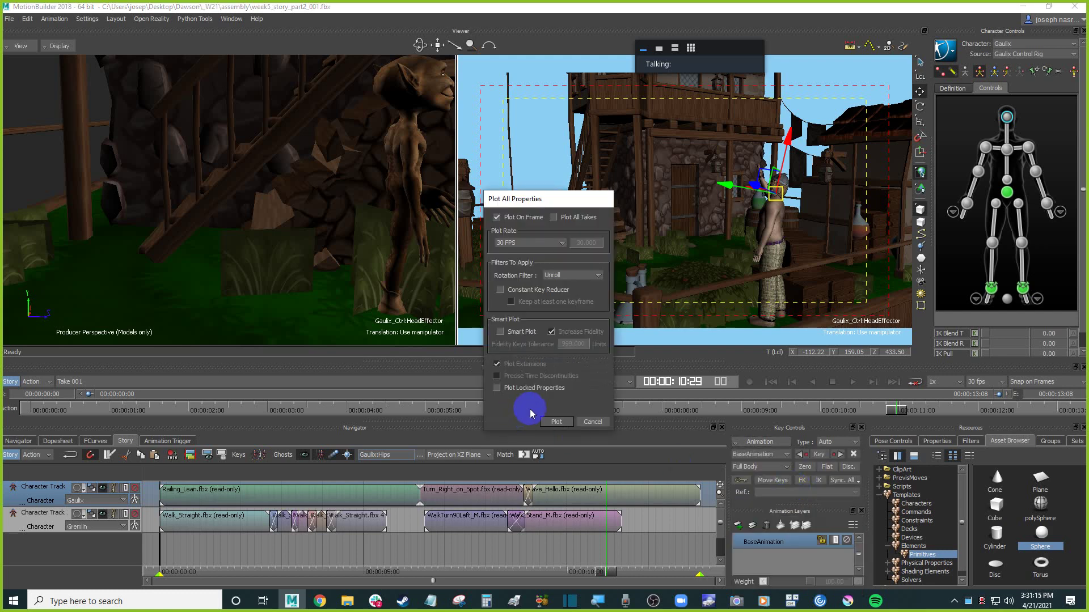
left_click(558, 423)
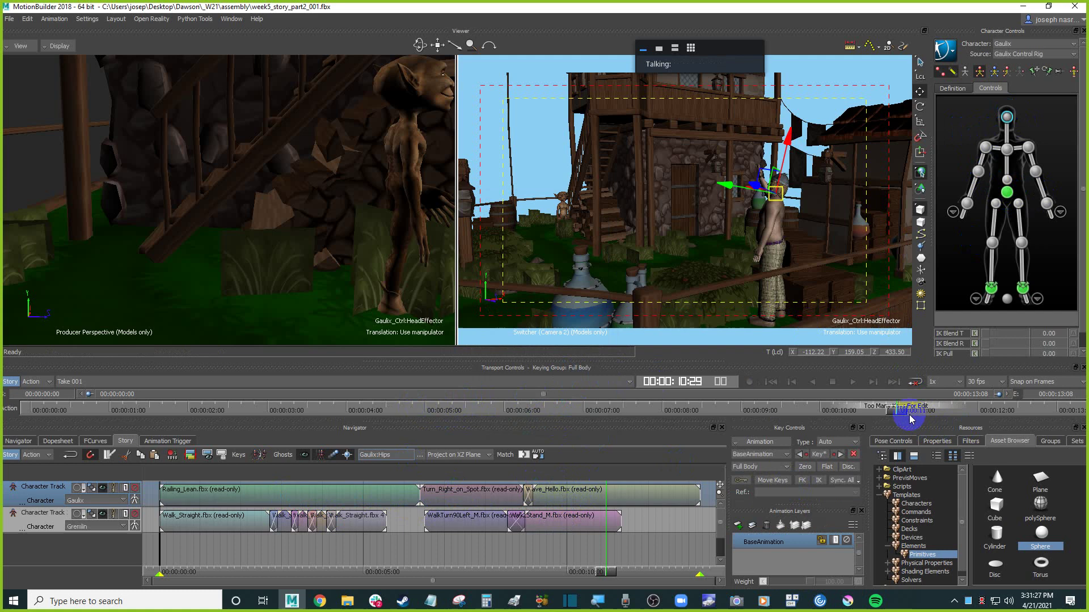
Step: Inspect the plotted keys in a shorter time range, restore the full range, and display the timeline time as frames
left_click_drag(998, 394, 476, 395)
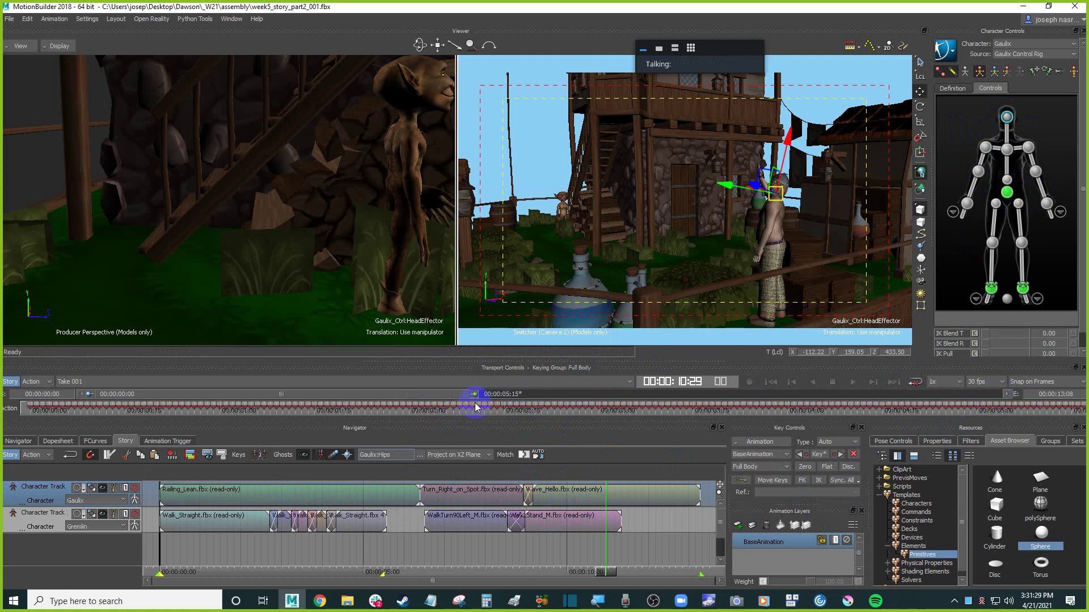
double_click(403, 395)
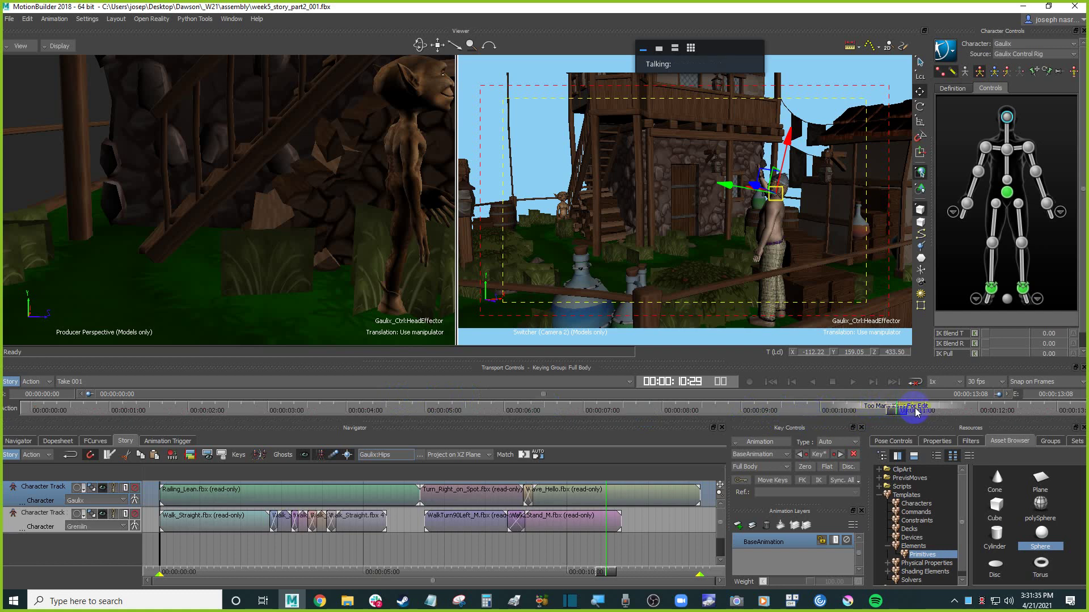
right_click(714, 413)
mouse_move(796, 558)
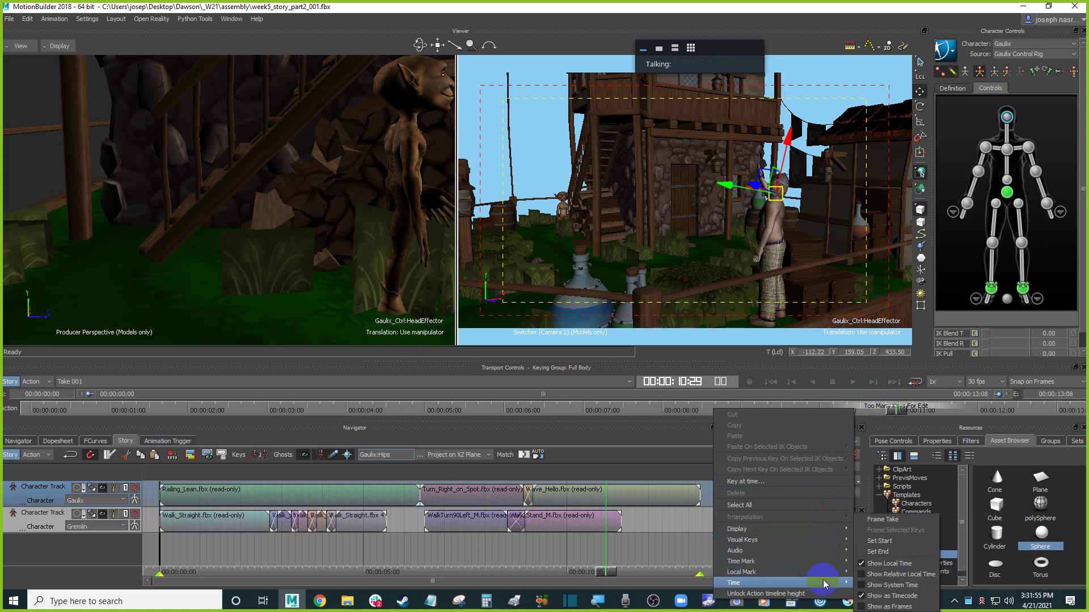
left_click(890, 606)
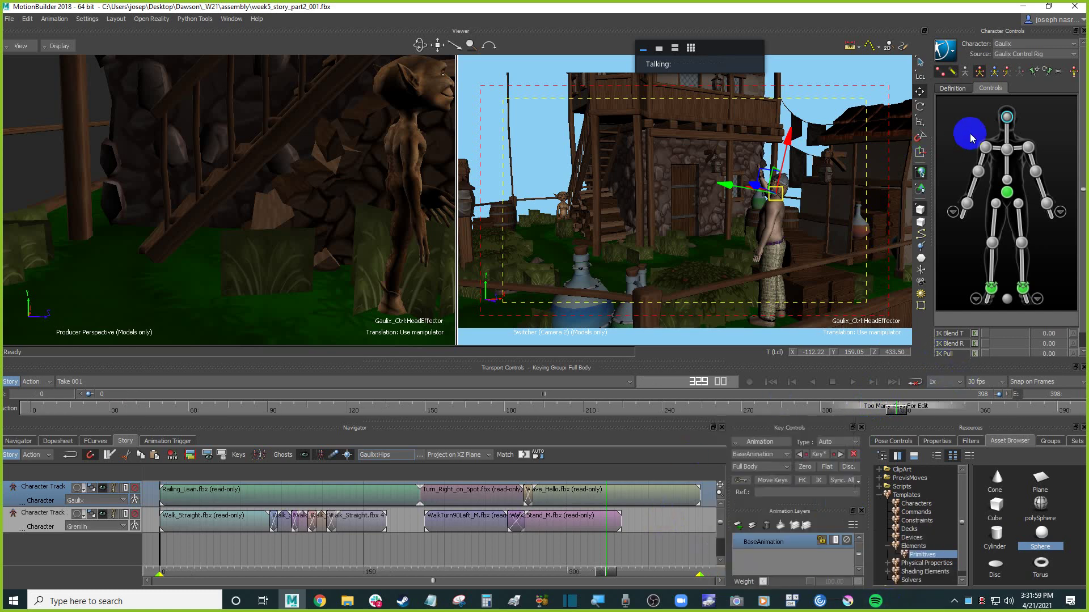
Step: Make Gremlin the current character, select its head effector, and plot all selected properties at 30 FPS
left_click(1024, 54)
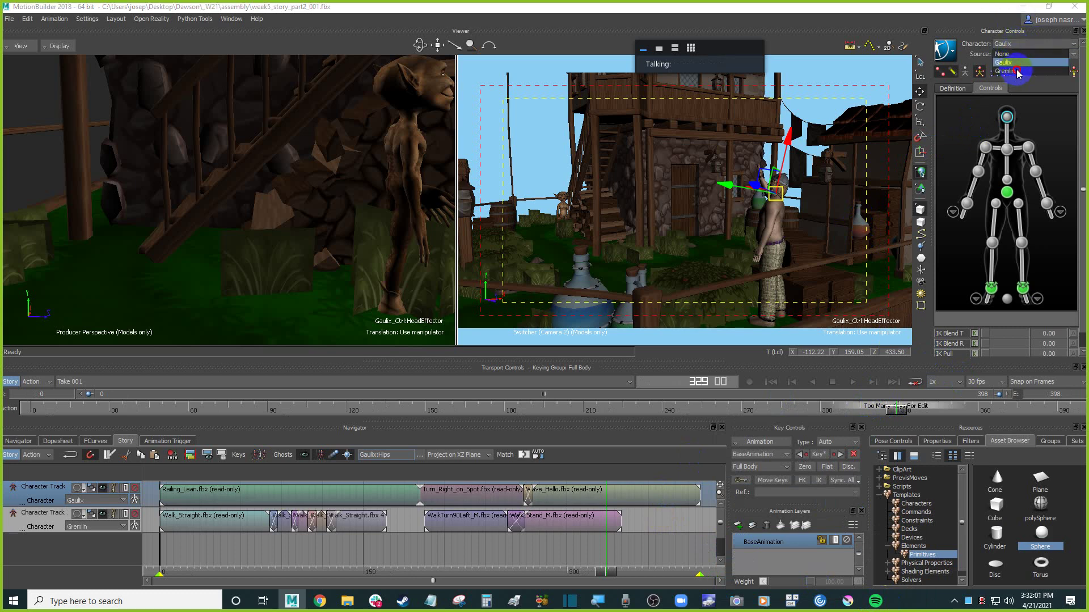
left_click(1015, 71)
left_click(1006, 116)
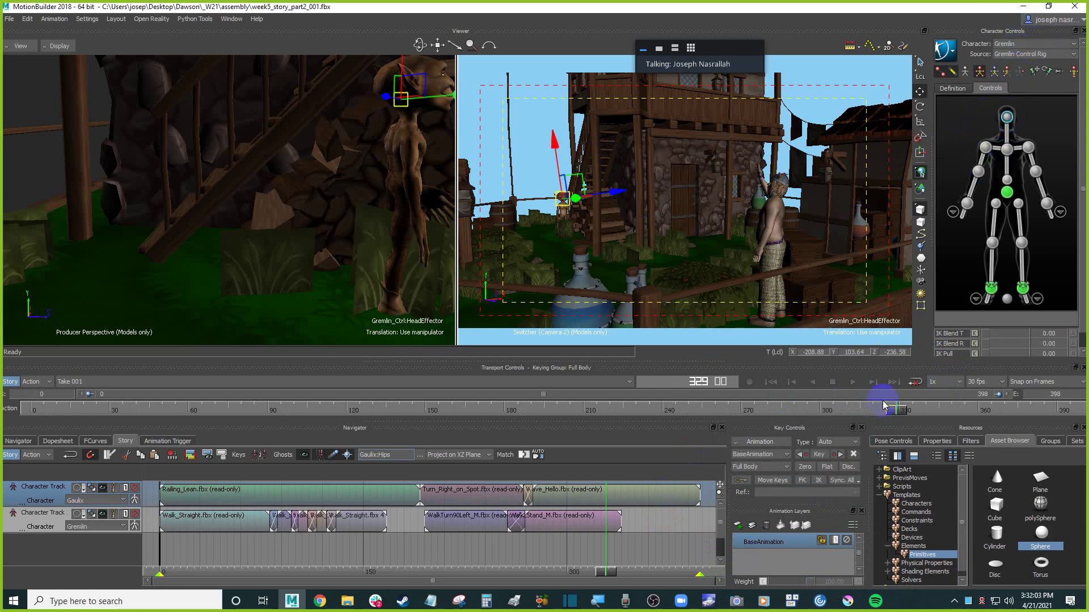
left_click(760, 442)
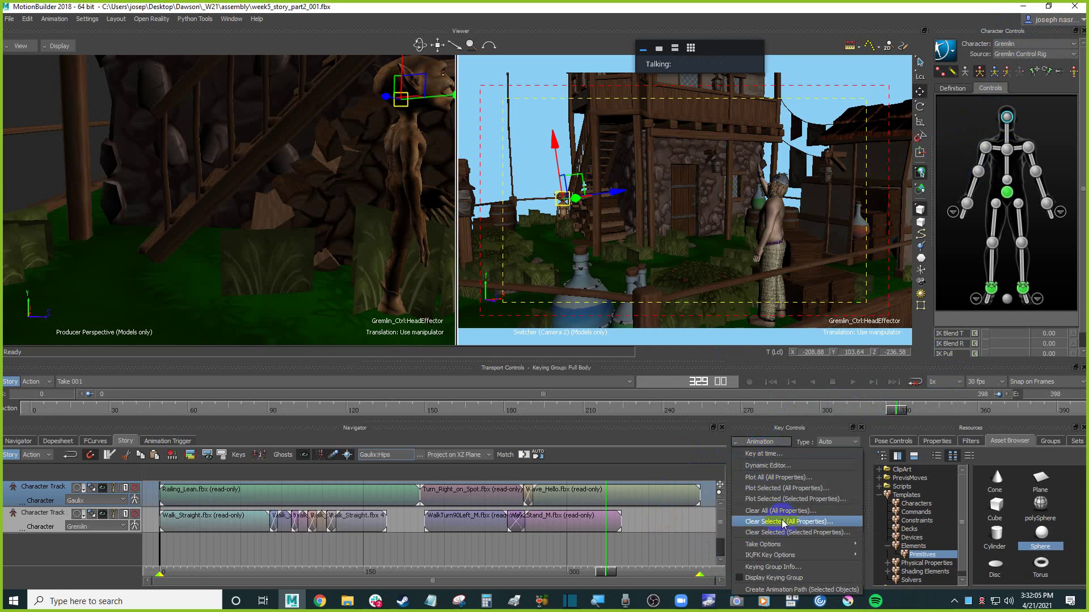
left_click(780, 488)
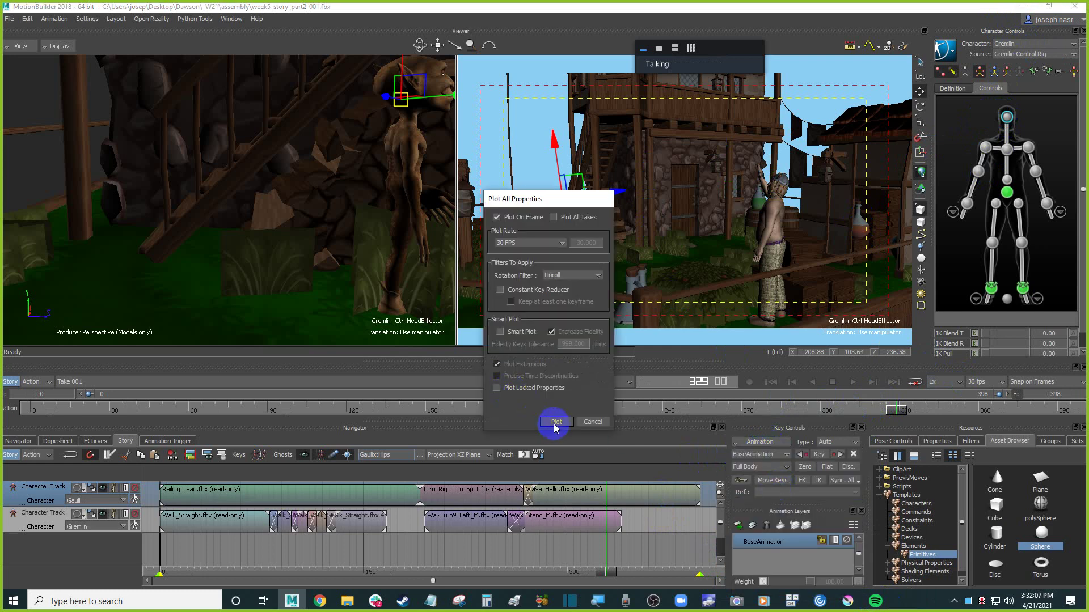
left_click(556, 423)
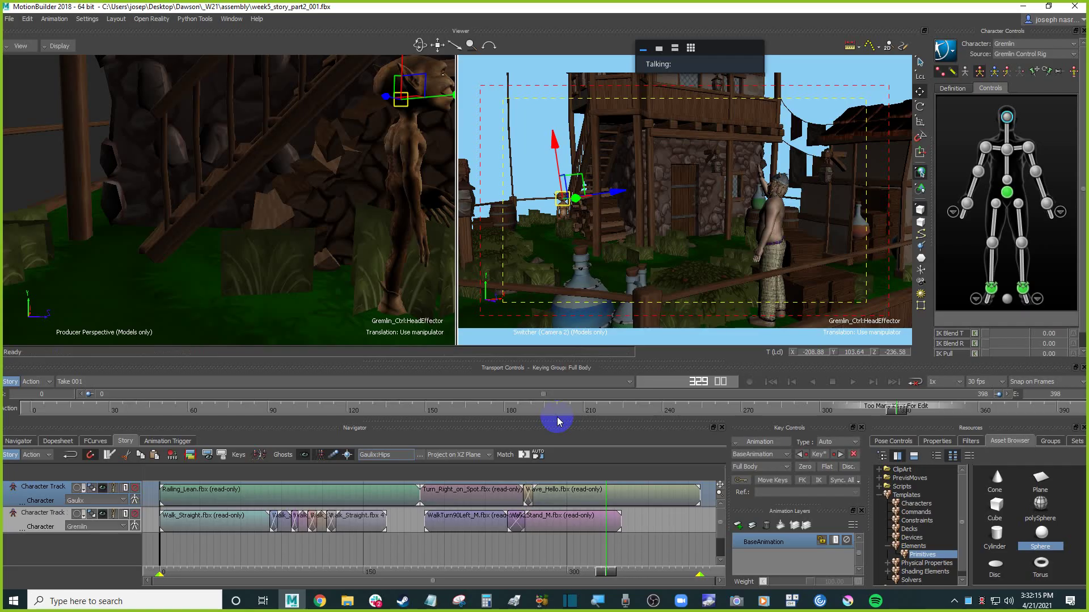
Step: Turn off Story mode, clear the selection, and play the take from the first frame to check the plotted animation
left_click(11, 383)
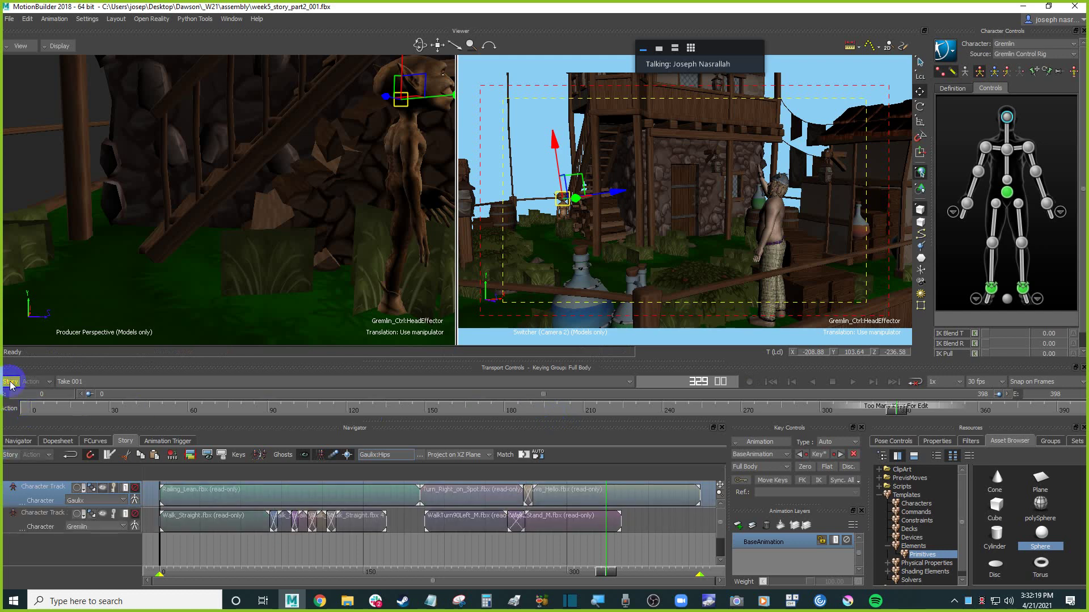
left_click(539, 160)
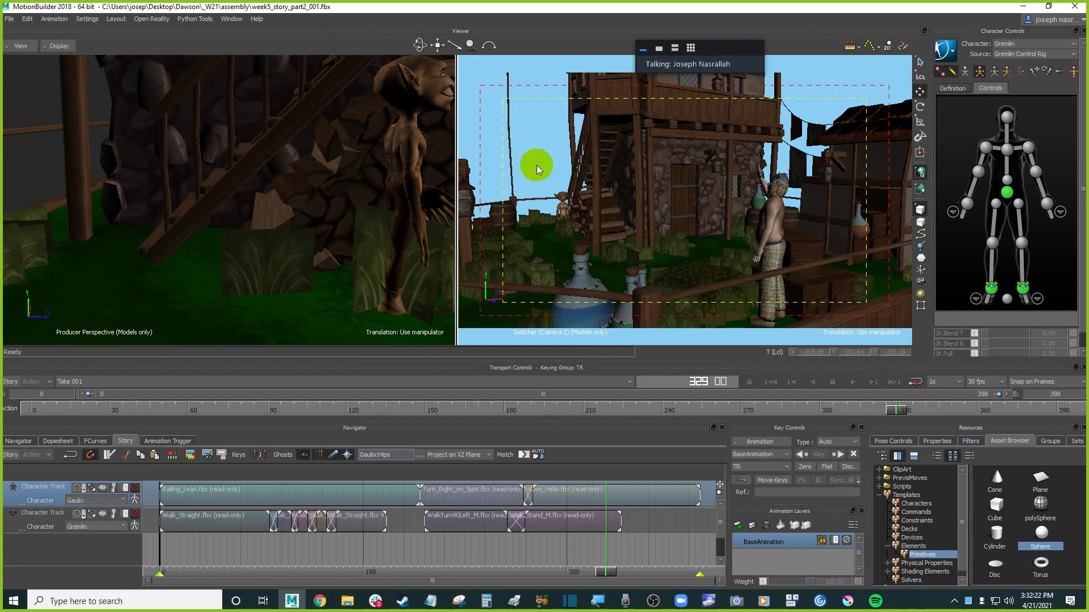
left_click(1006, 116)
left_click(533, 133)
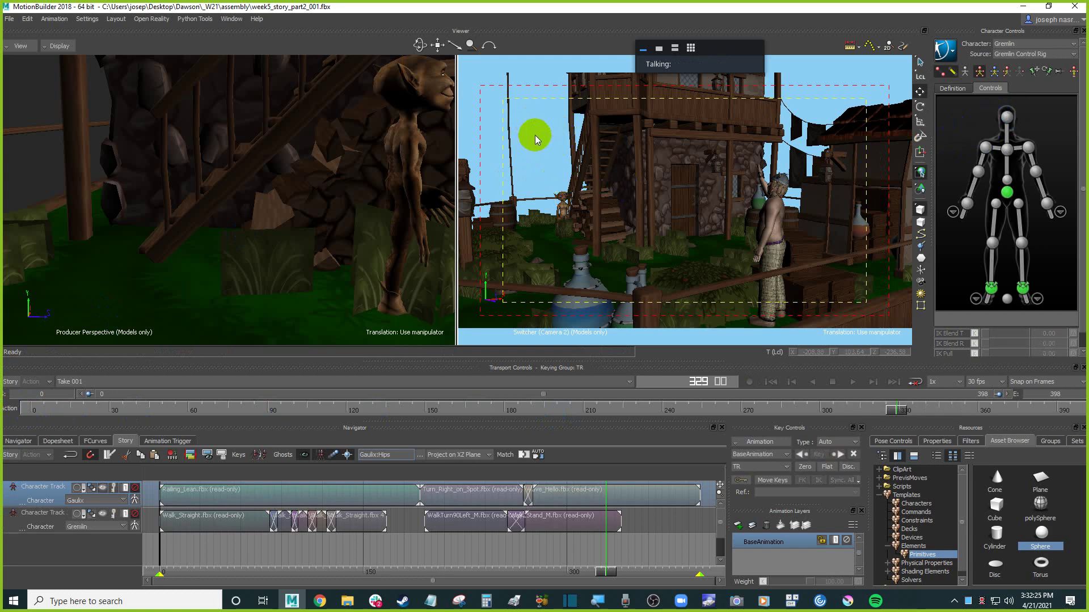
key("Home")
key("space")
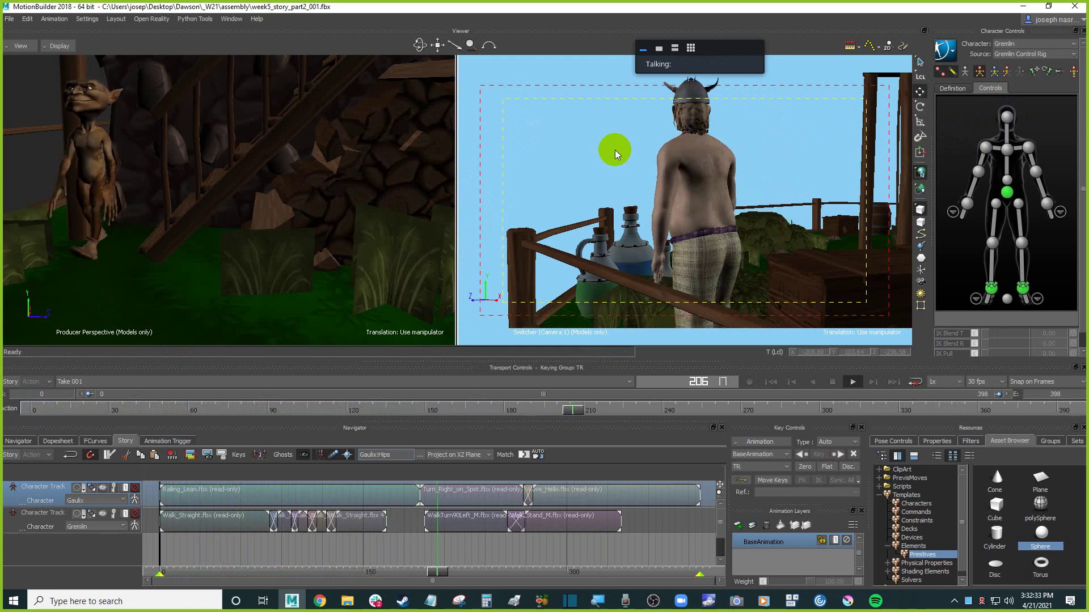
left_click(615, 150)
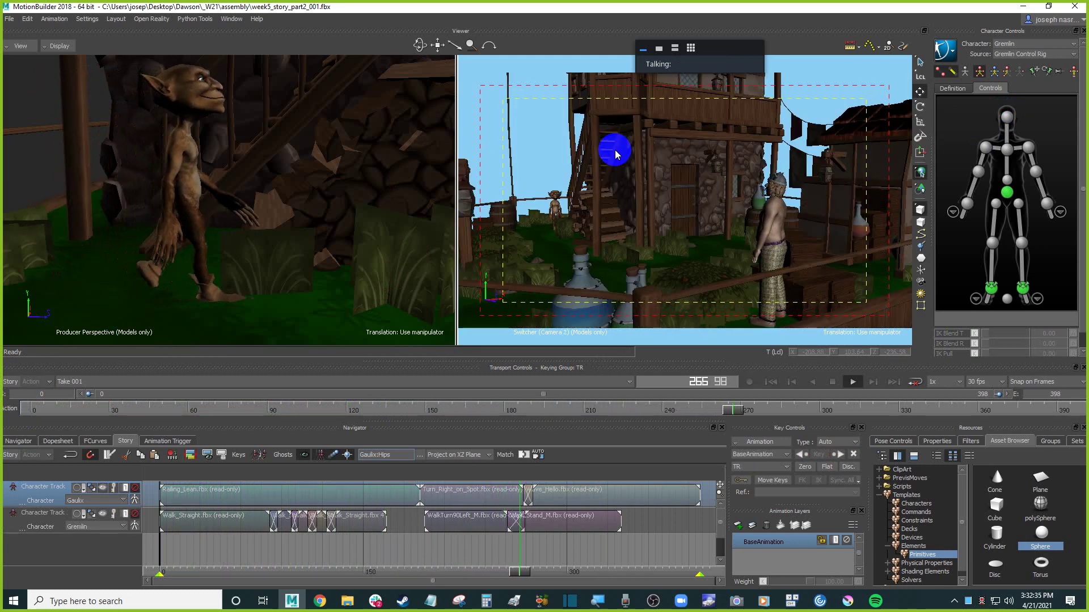